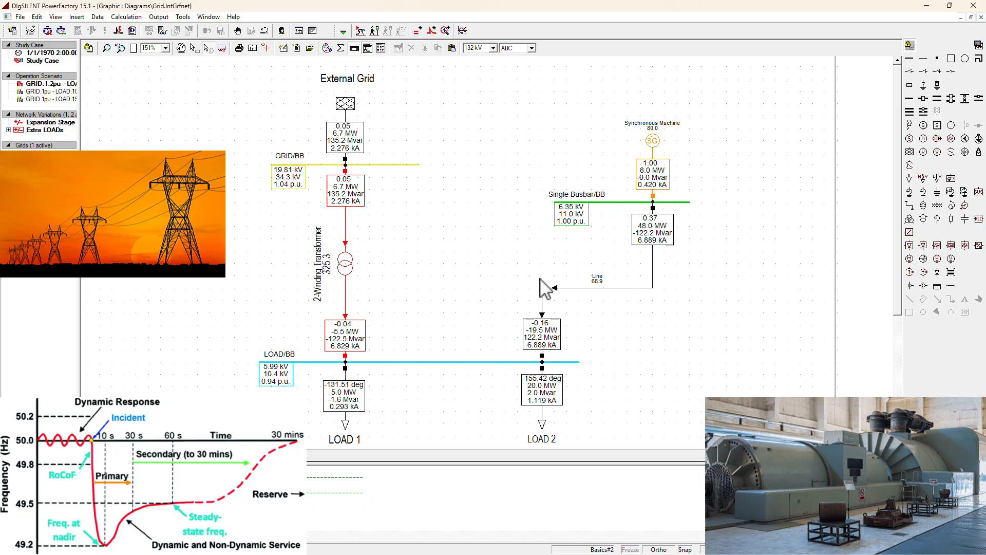
# Examine the parameters and interface signals of the IEEEAC8B voltage regulator in the synchronous machine's plant model.
pyautogui.doubleClick(654, 141)
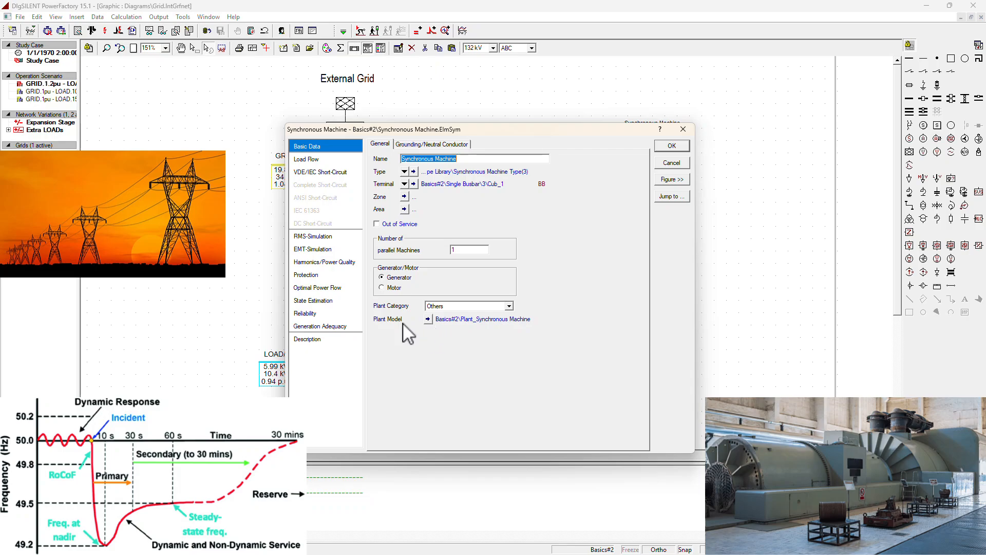
pyautogui.click(428, 320)
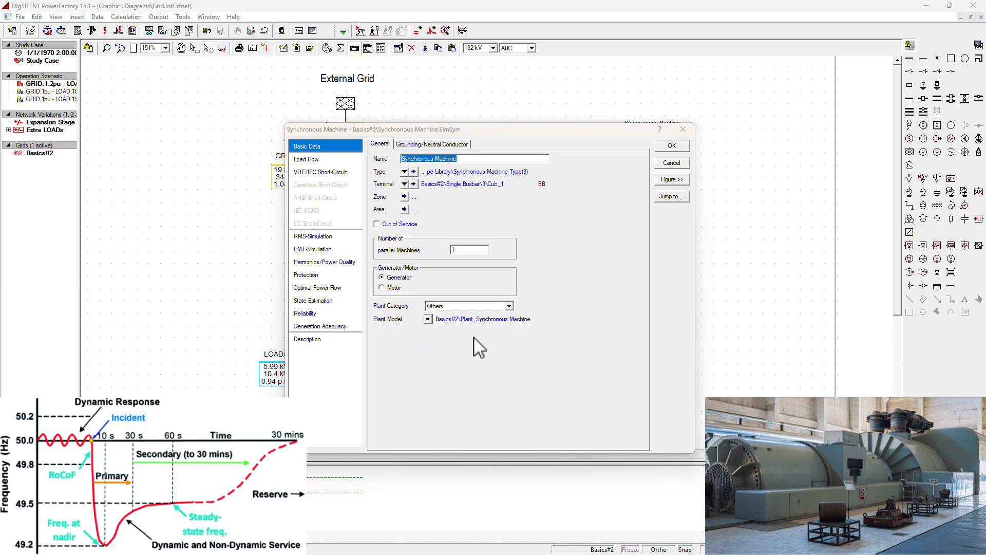
pyautogui.click(527, 279)
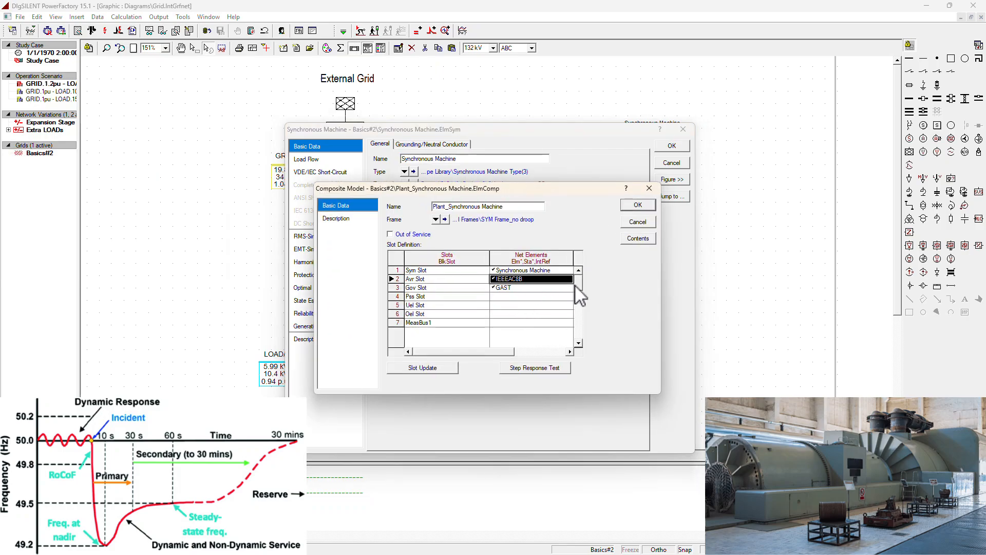
pyautogui.doubleClick(524, 280)
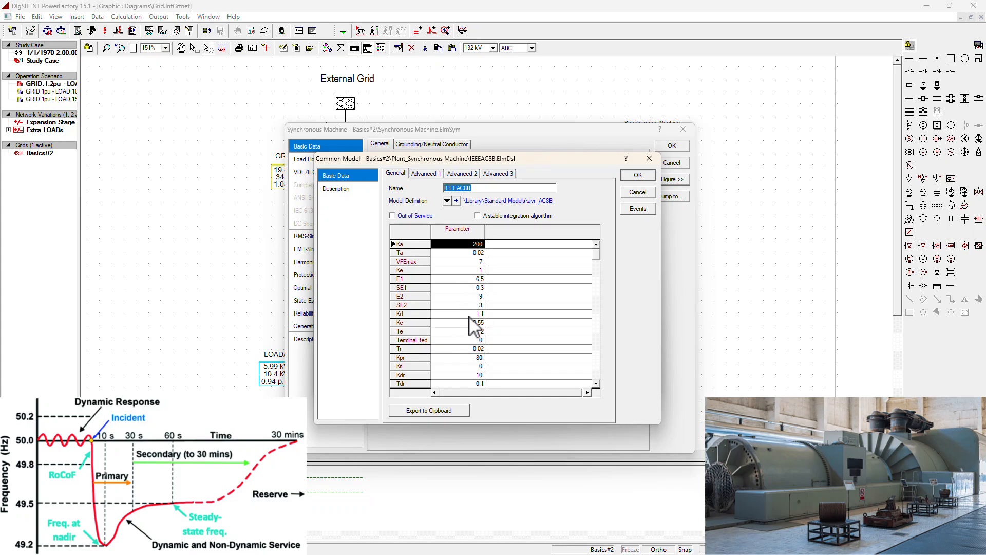
pyautogui.click(500, 174)
pyautogui.press('Down')
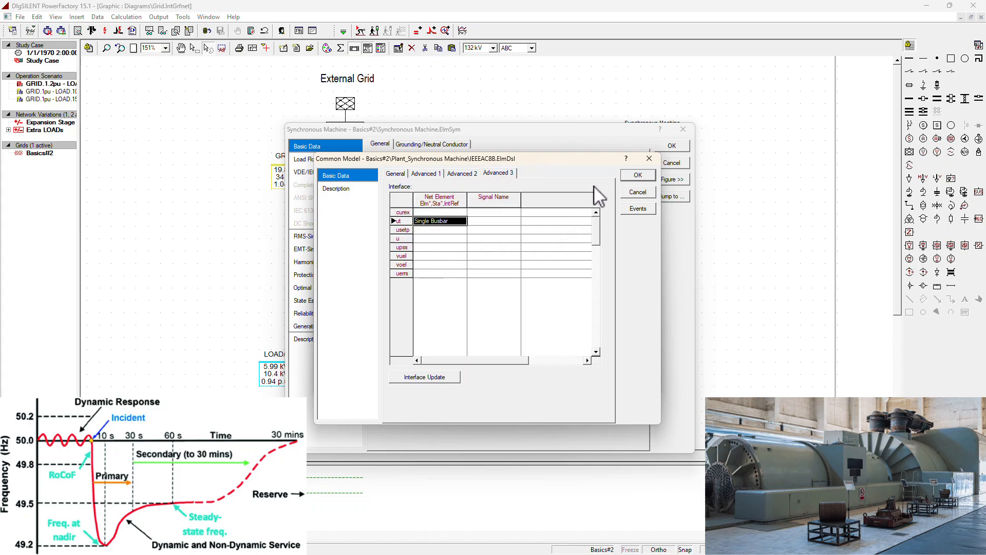
pyautogui.click(633, 176)
# Examine the GAST governor's parameters in the plant model, and close the plant and machine data.
pyautogui.doubleClick(514, 289)
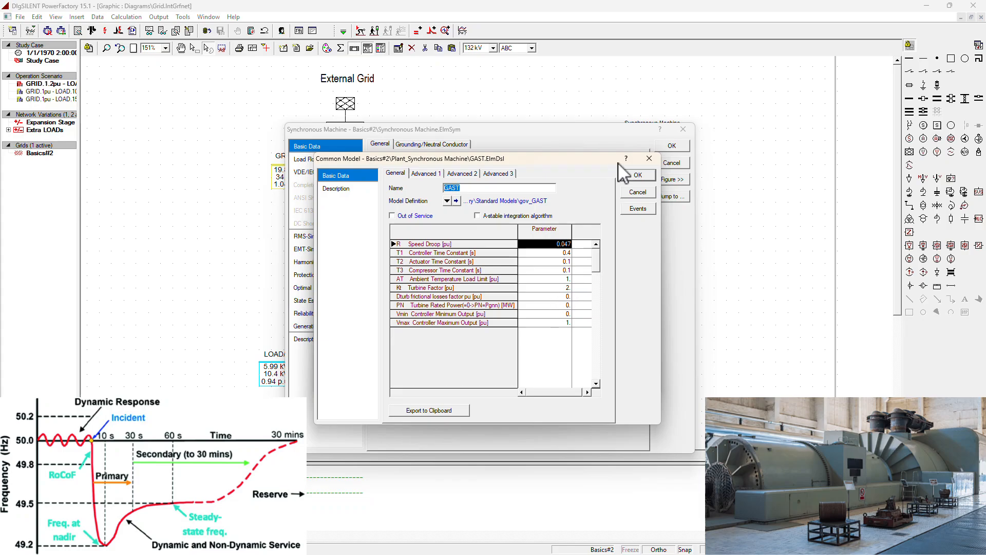
pyautogui.click(638, 179)
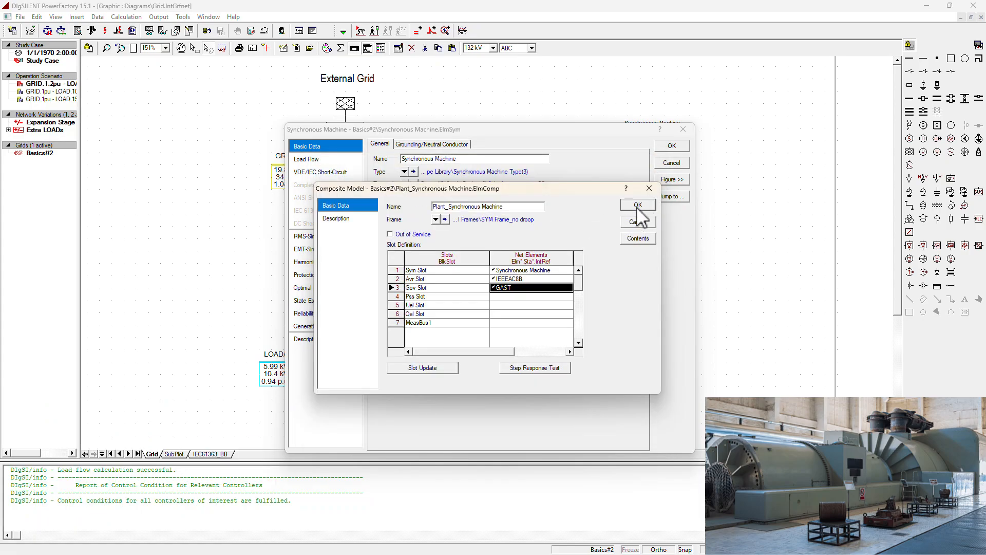
pyautogui.click(638, 205)
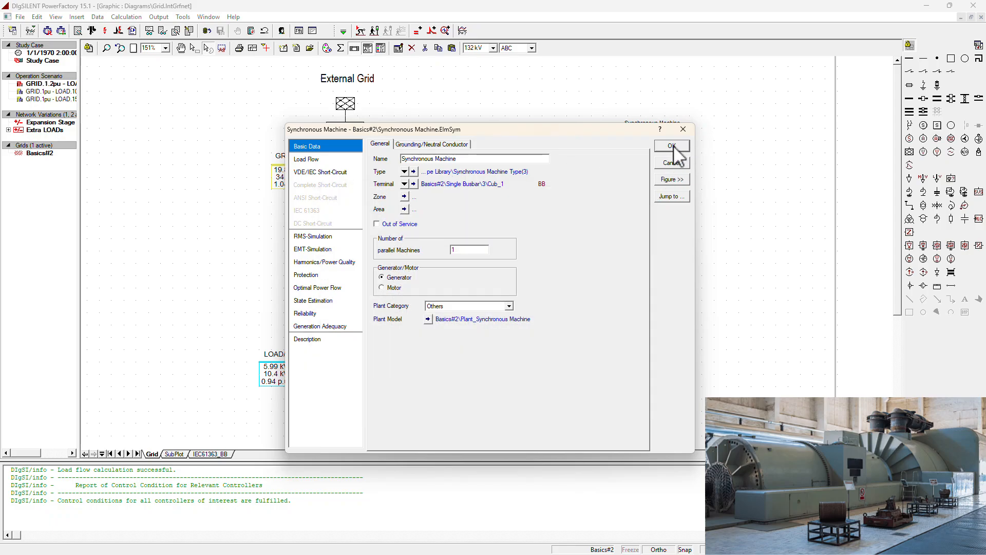
pyautogui.click(673, 146)
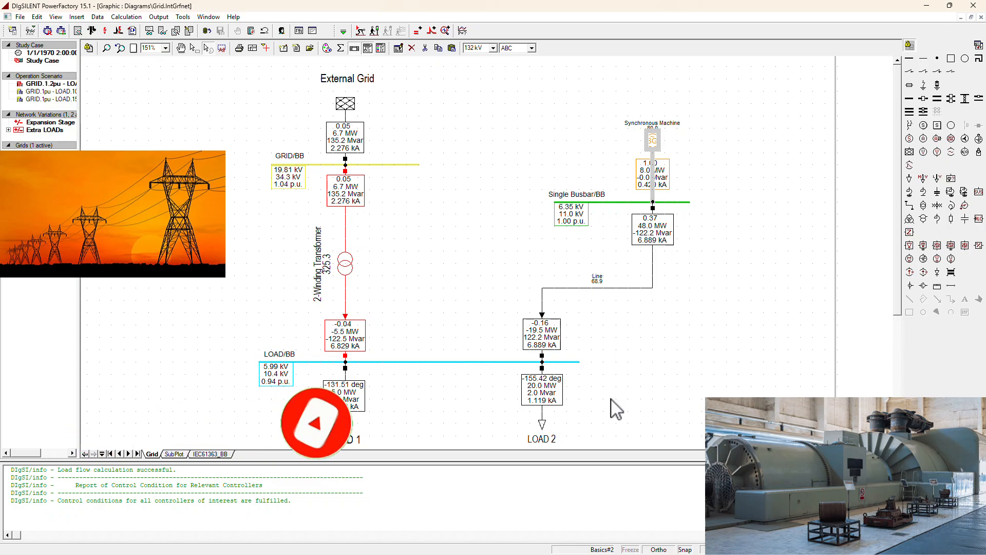
# Calculate the initial conditions for the dynamic simulation.
pyautogui.click(696, 337)
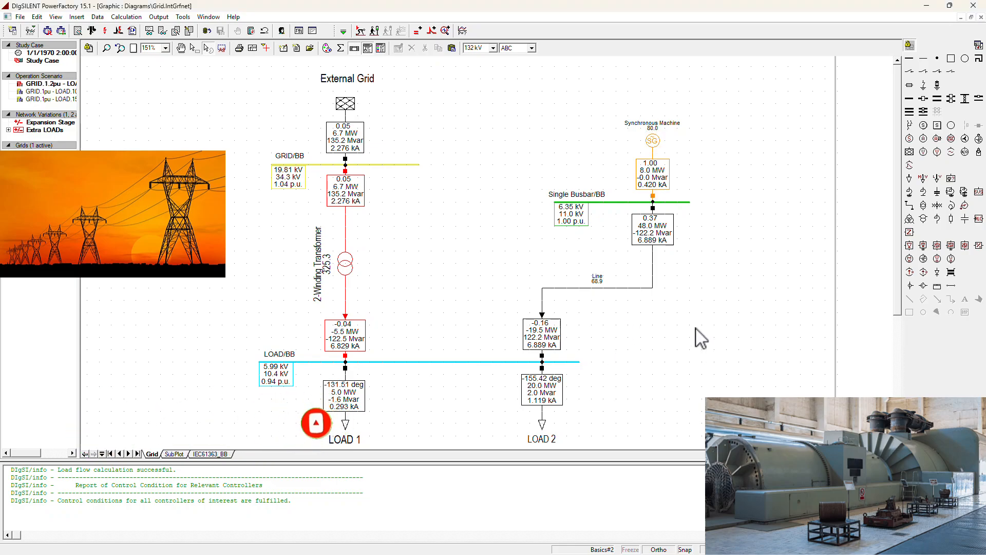
pyautogui.click(361, 31)
pyautogui.click(629, 160)
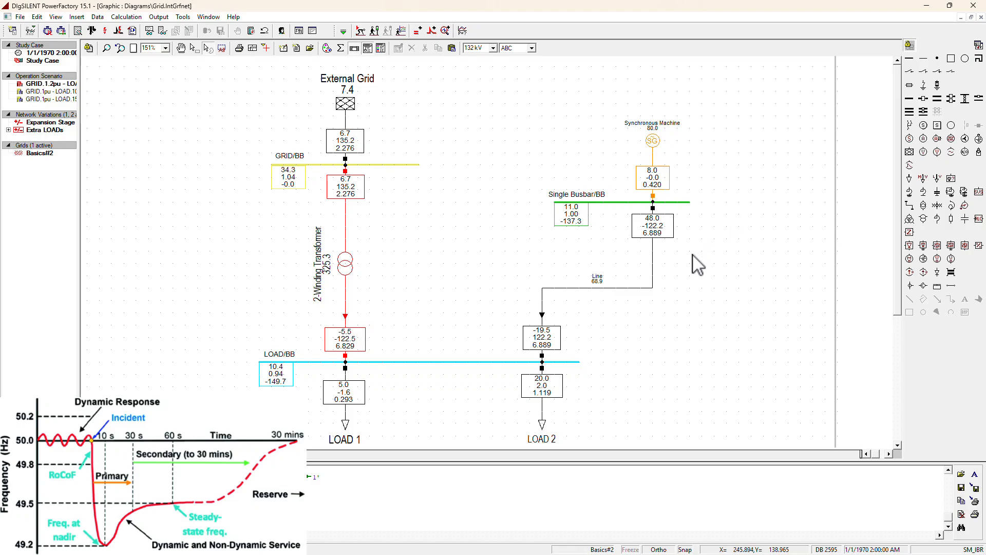
# Review the load event defined for LOAD 2, checking its execution time and its active and reactive power steps.
pyautogui.click(436, 32)
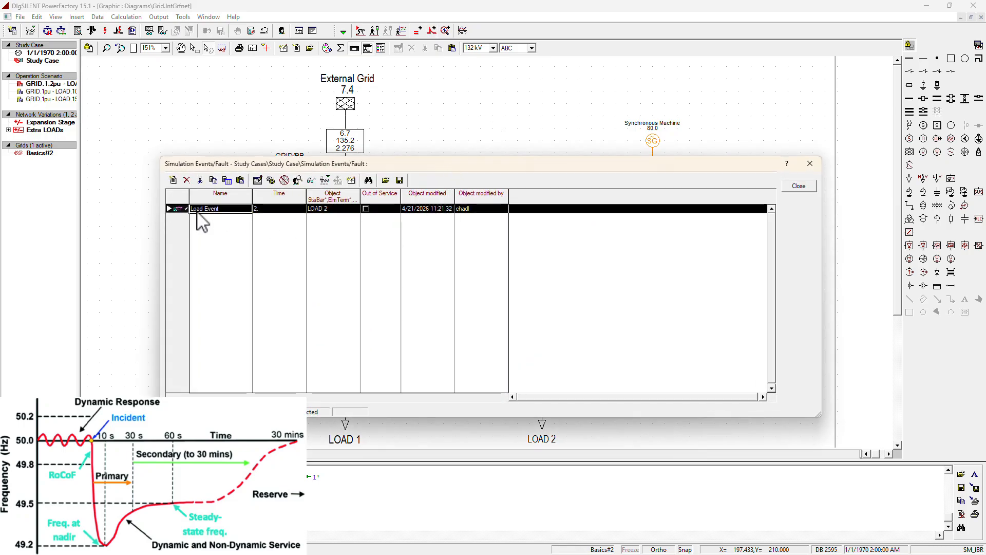
pyautogui.doubleClick(229, 209)
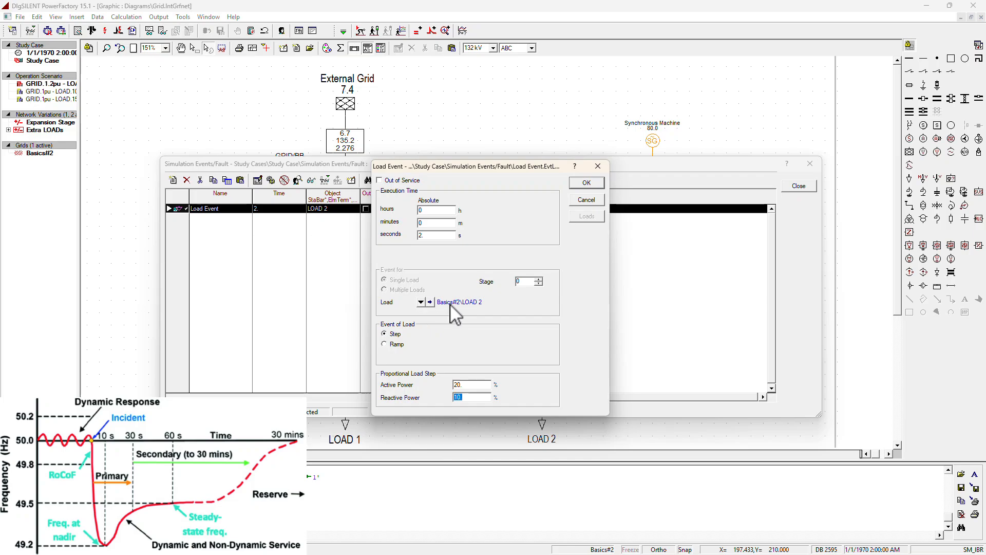
pyautogui.click(591, 186)
pyautogui.click(799, 186)
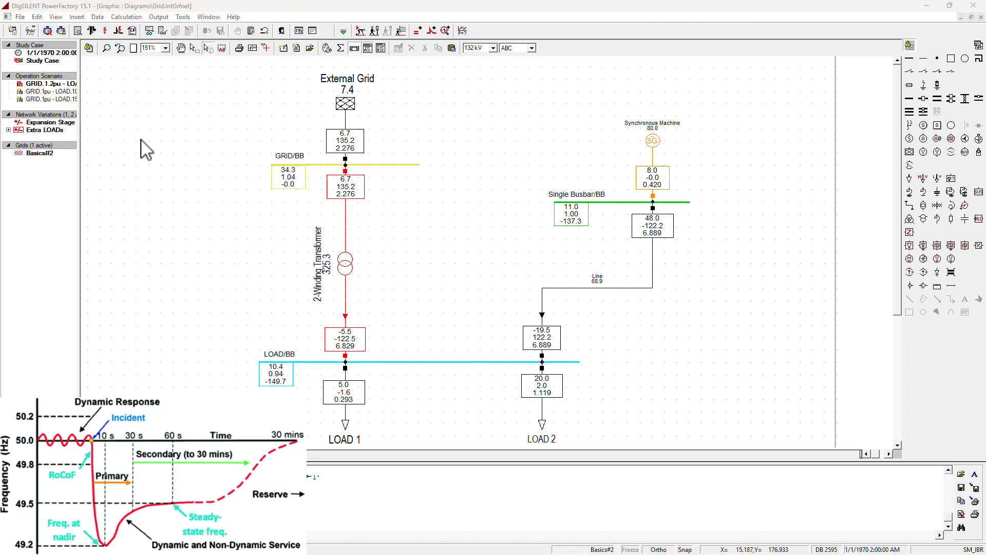
pyautogui.rightClick(654, 144)
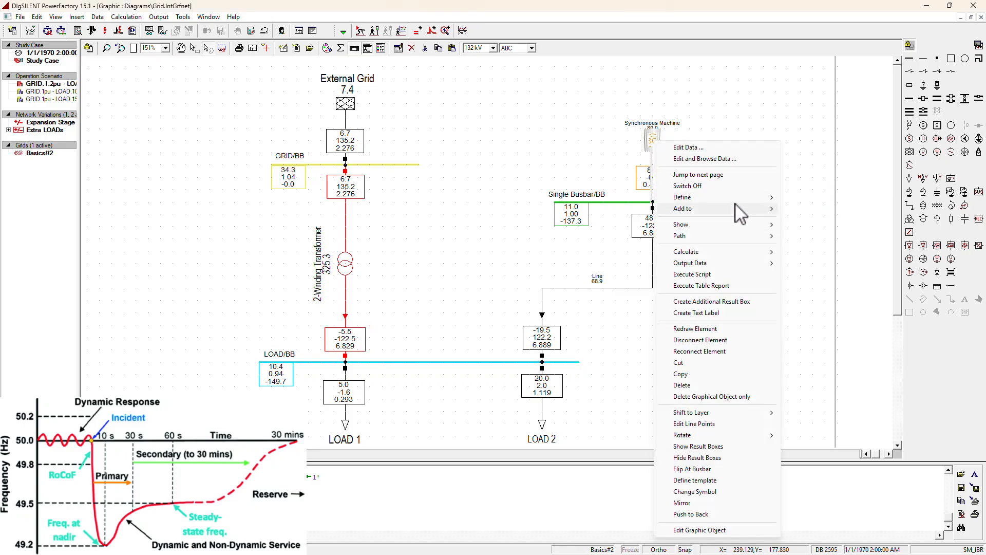
pyautogui.moveTo(753, 209)
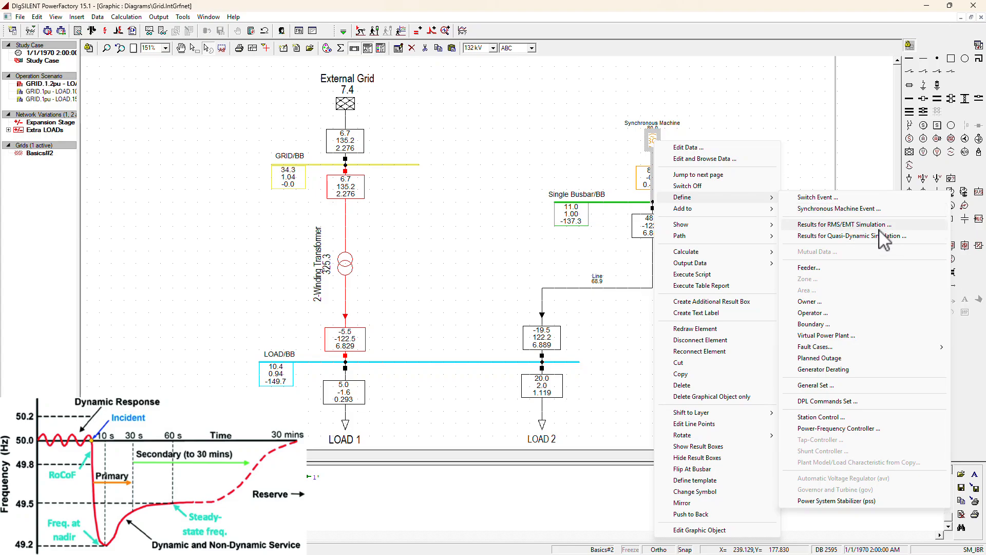
pyautogui.click(608, 114)
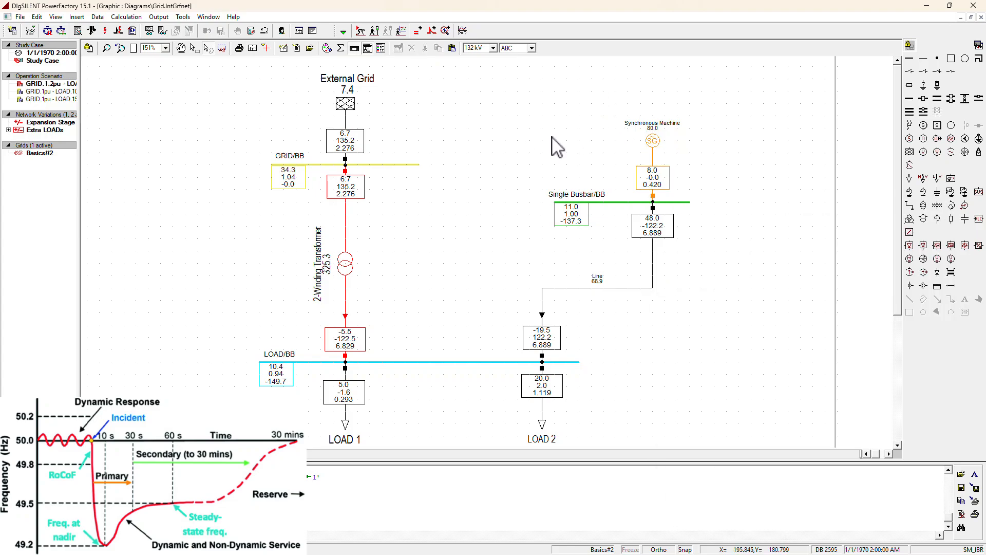
# Run the simulation with a stop time of 5 s, and check the existing busbar voltage plot.
pyautogui.click(375, 31)
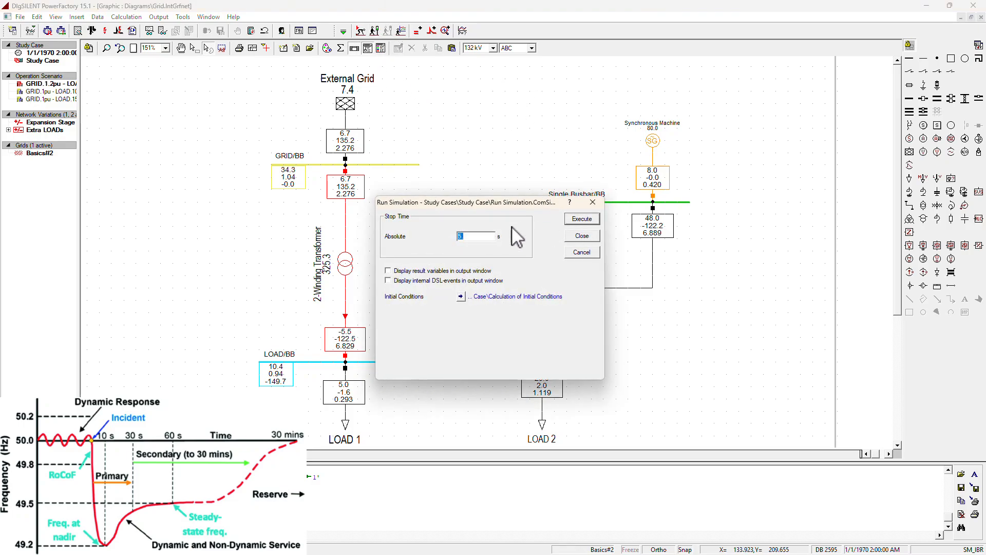
pyautogui.click(471, 236)
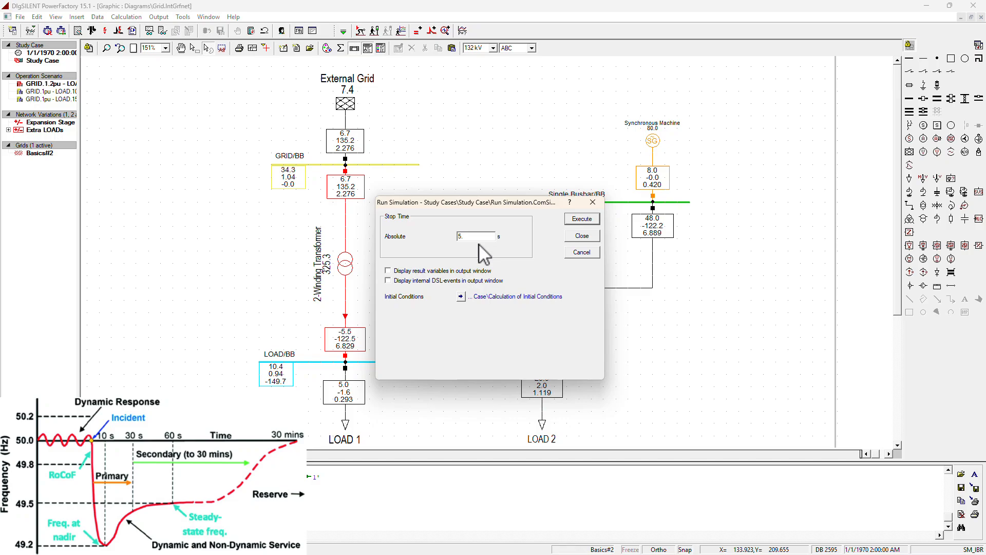
pyautogui.click(582, 219)
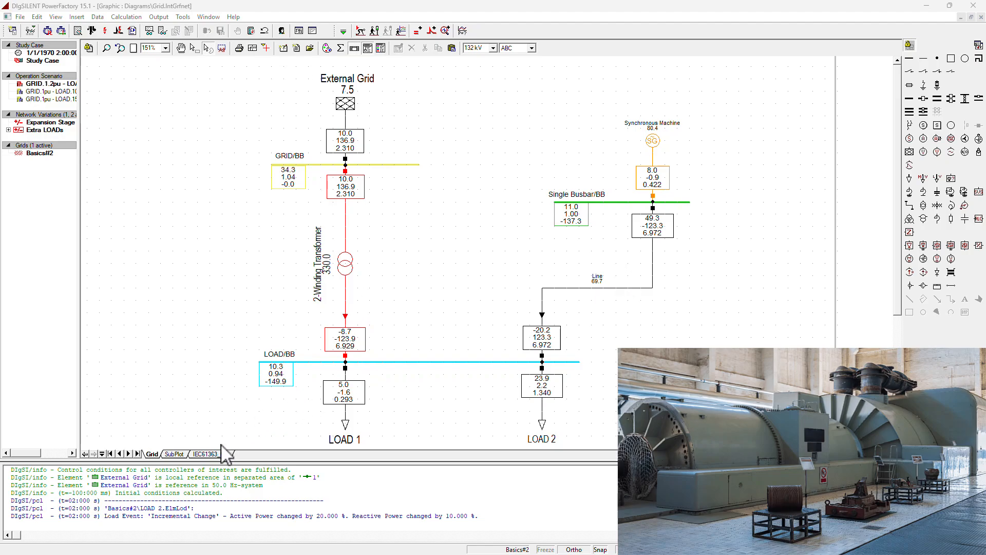
pyautogui.click(174, 454)
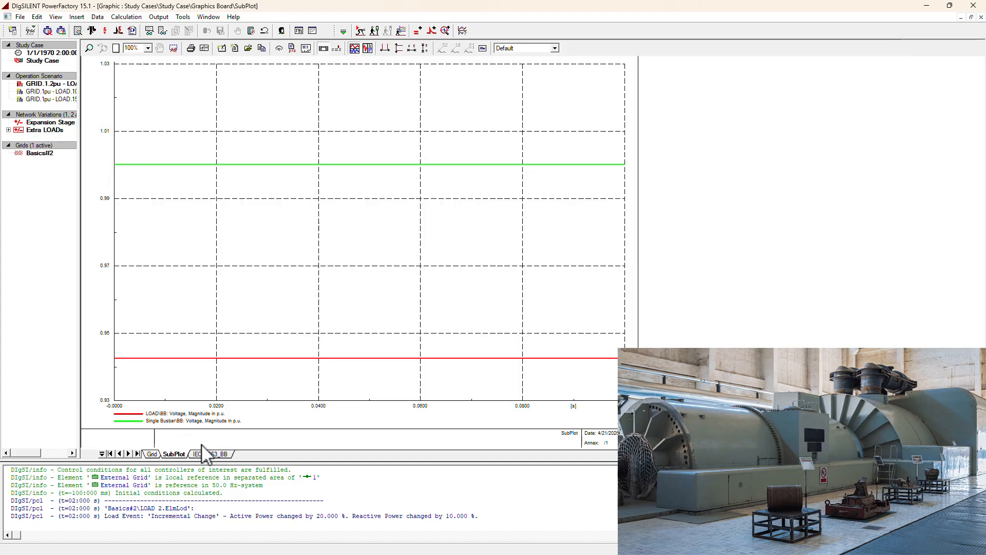
pyautogui.click(152, 454)
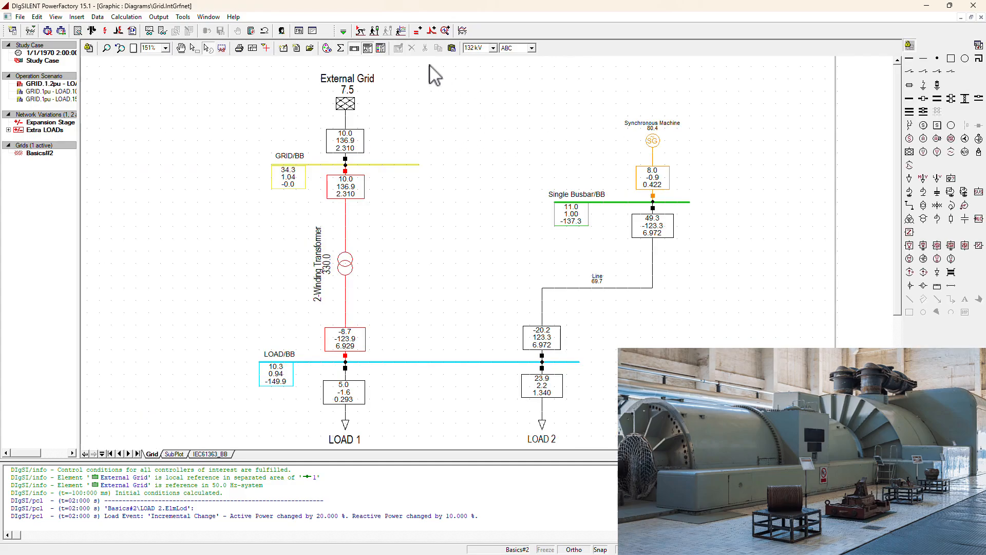
# Create a new subplot of the Synchronous Machine's speed in p.u. (s:xspeed) and scale both axes to fit the curve.
pyautogui.click(399, 30)
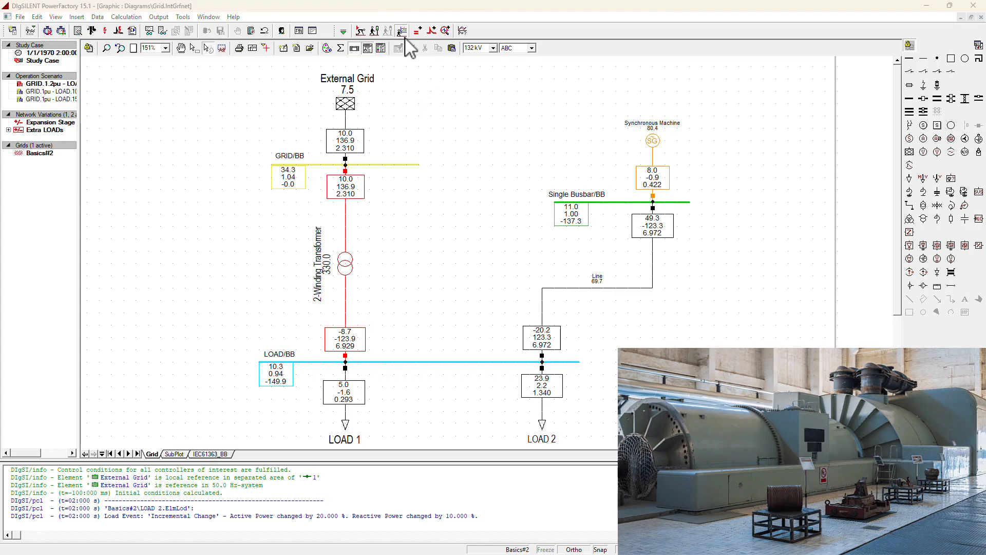
pyautogui.doubleClick(434, 352)
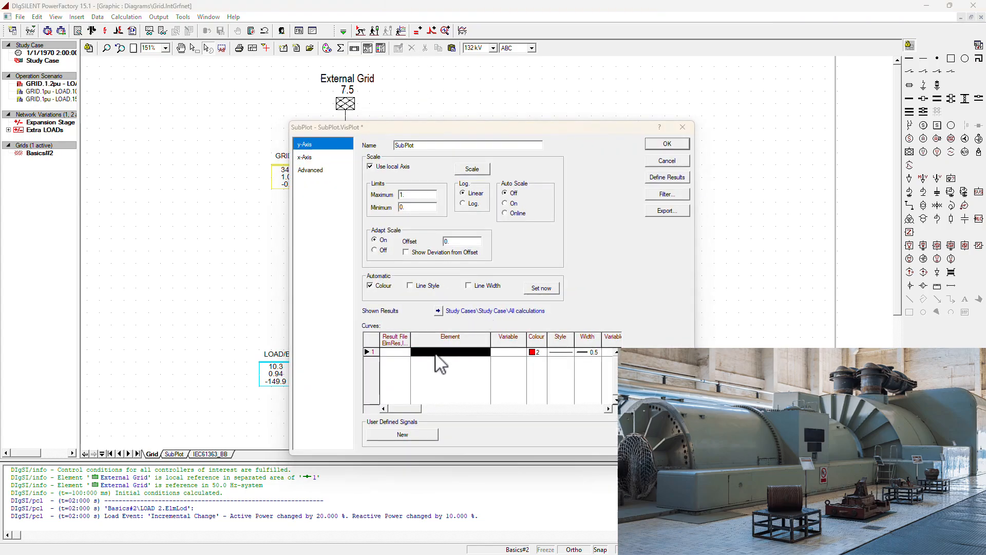
pyautogui.click(176, 218)
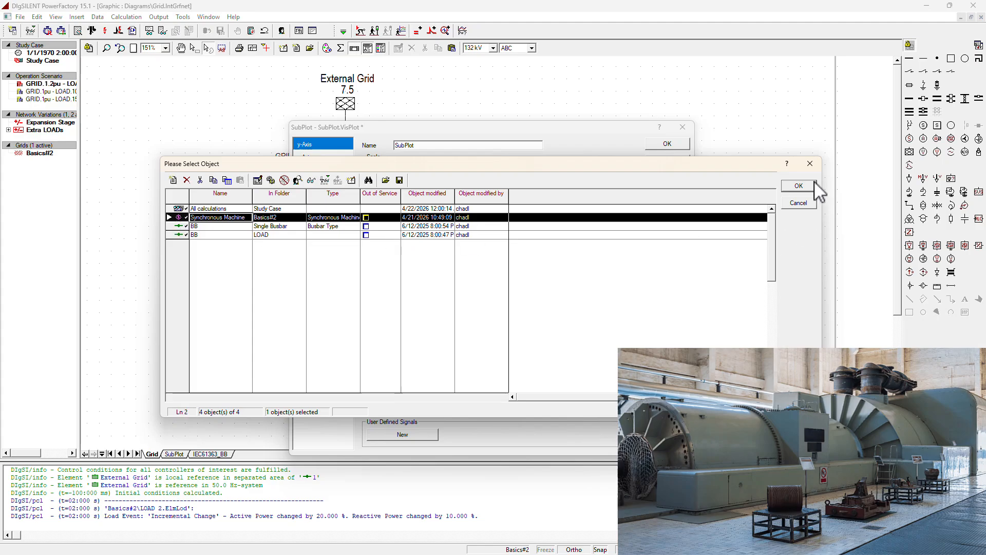
pyautogui.click(799, 186)
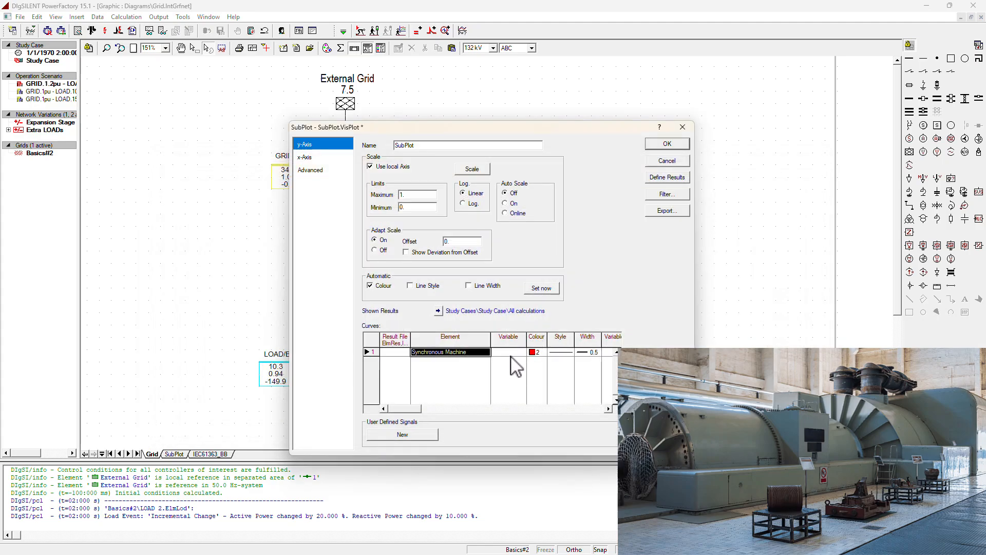
pyautogui.doubleClick(509, 352)
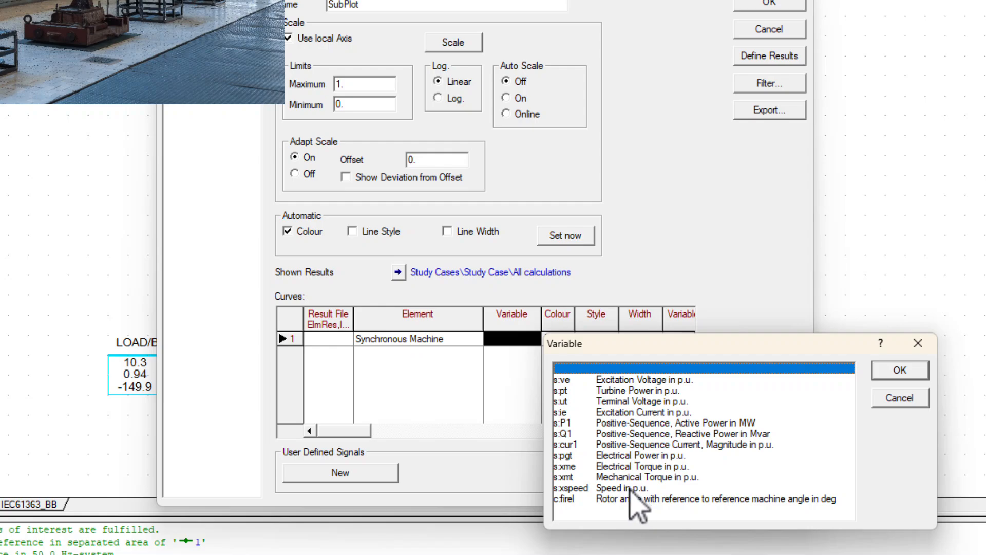
pyautogui.click(640, 488)
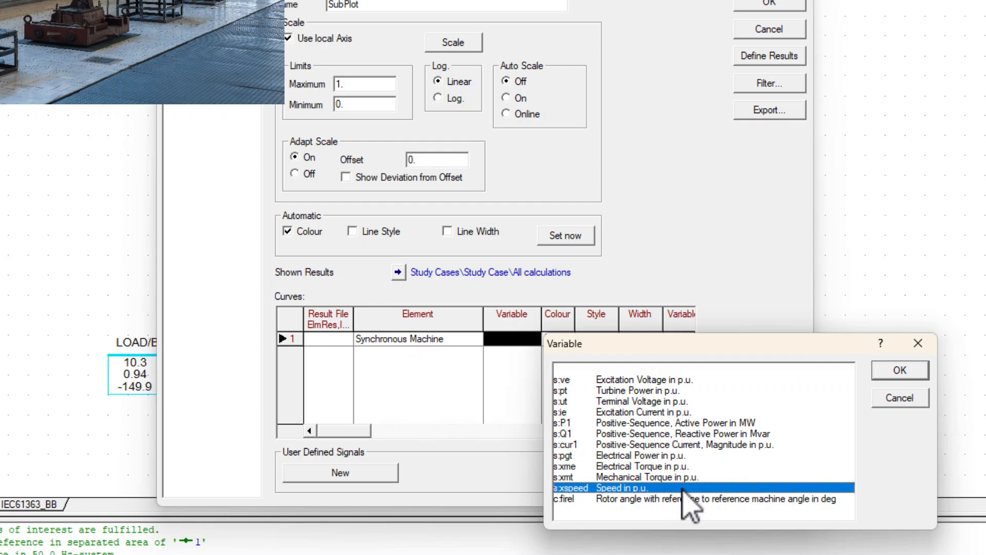
pyautogui.click(900, 370)
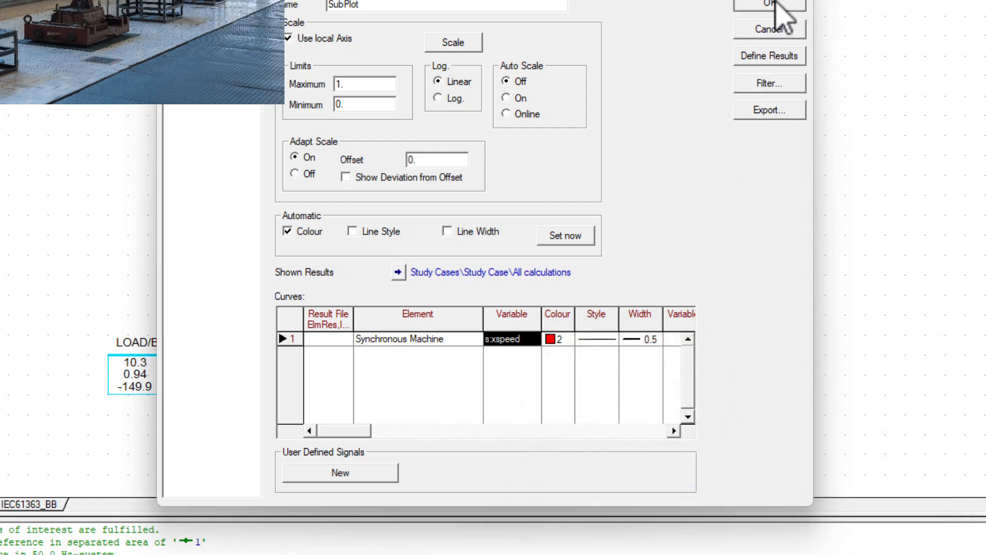
pyautogui.click(778, 5)
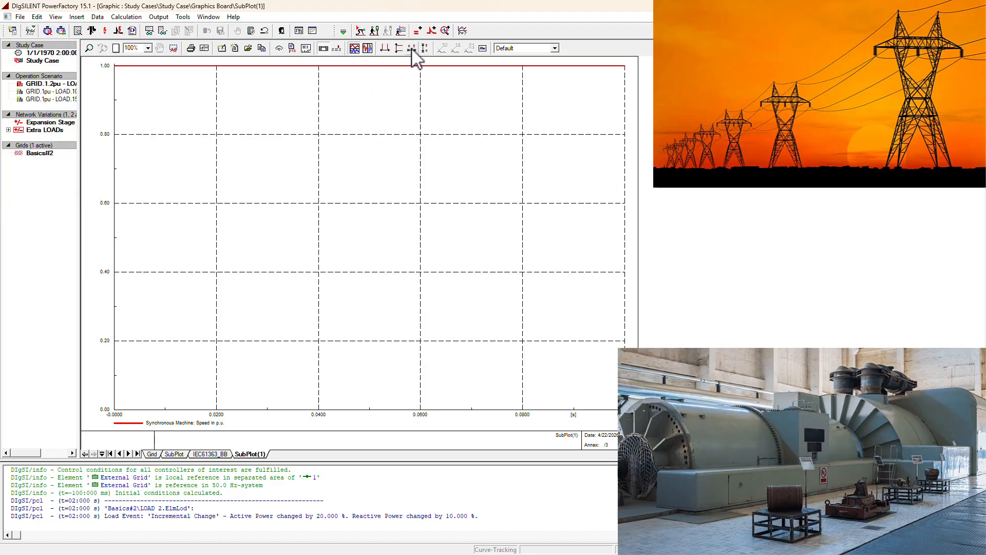
pyautogui.click(412, 48)
pyautogui.click(425, 49)
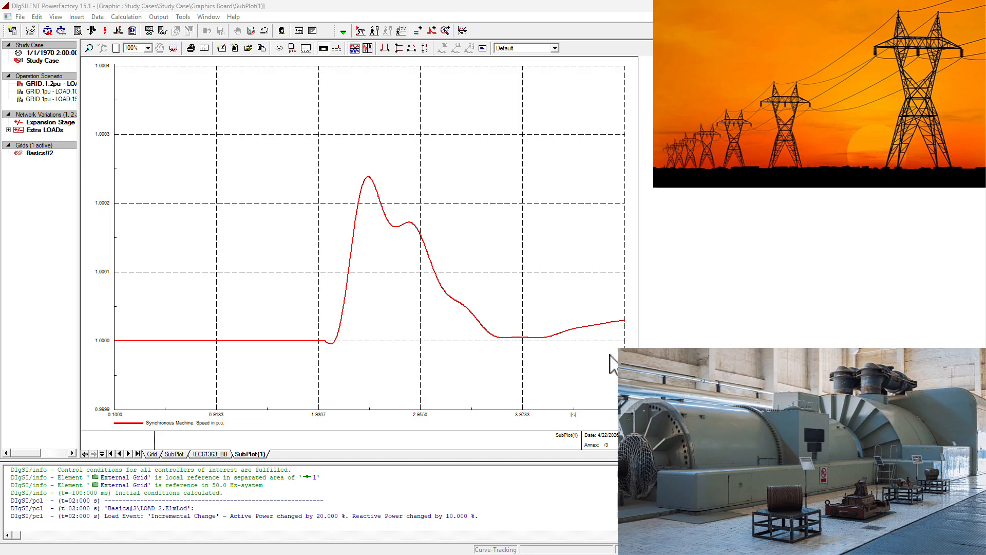
# Return to the grid diagram and review the basic ratings of the synchronous machine's type.
pyautogui.click(155, 453)
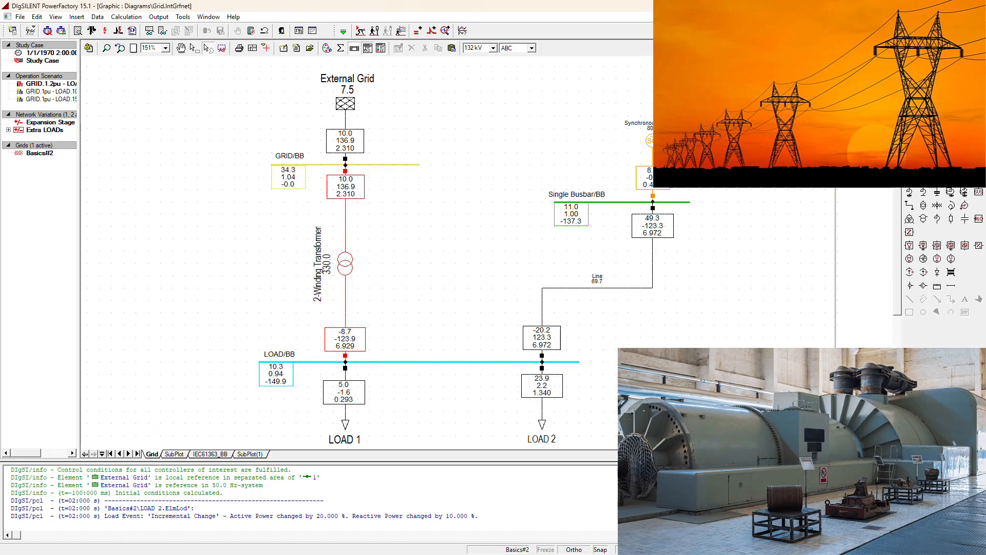
pyautogui.doubleClick(652, 141)
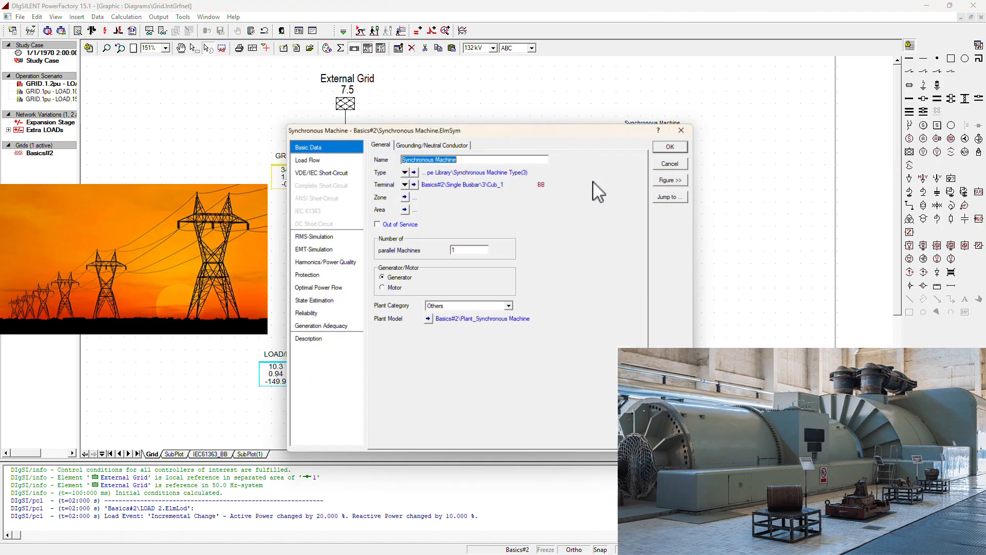
pyautogui.click(415, 171)
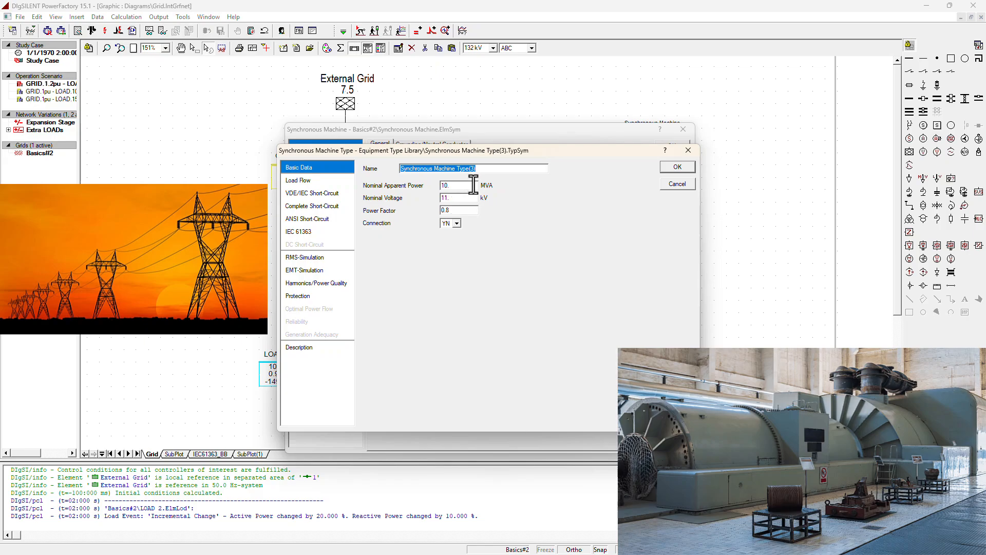
pyautogui.click(678, 167)
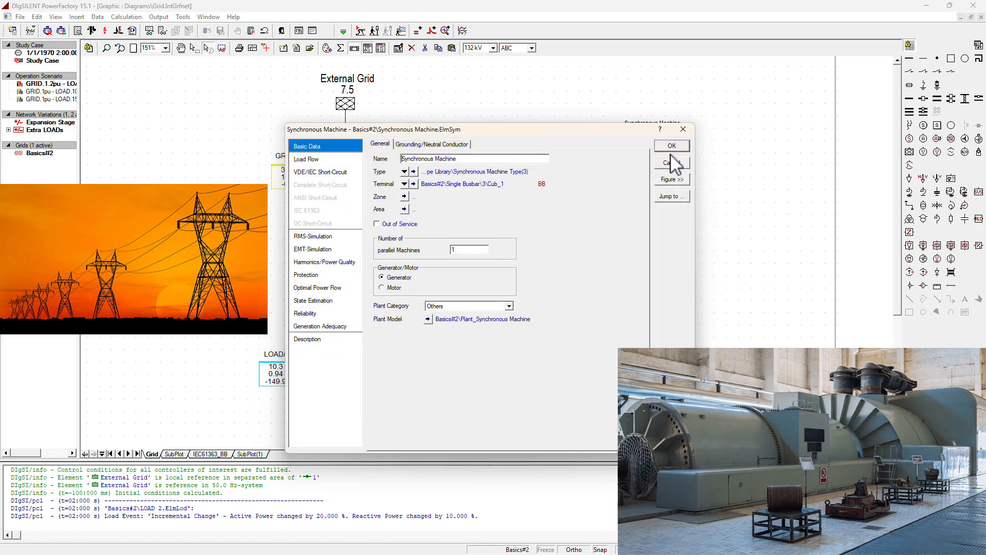
# Close the synchronous machine's settings and review the busbar voltage, machine speed and IEC61363_BB short-circuit plots before returning to the grid diagram.
pyautogui.click(670, 147)
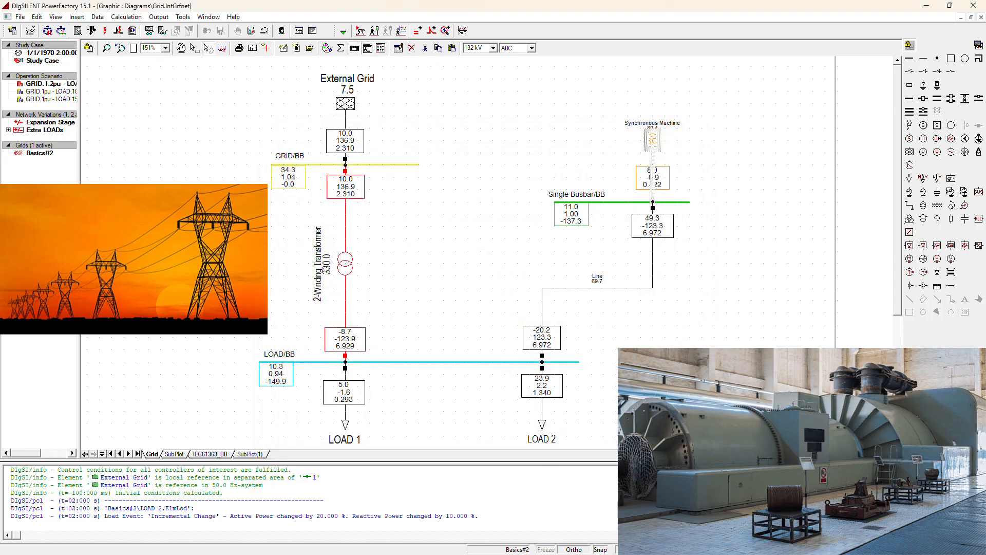
pyautogui.click(687, 311)
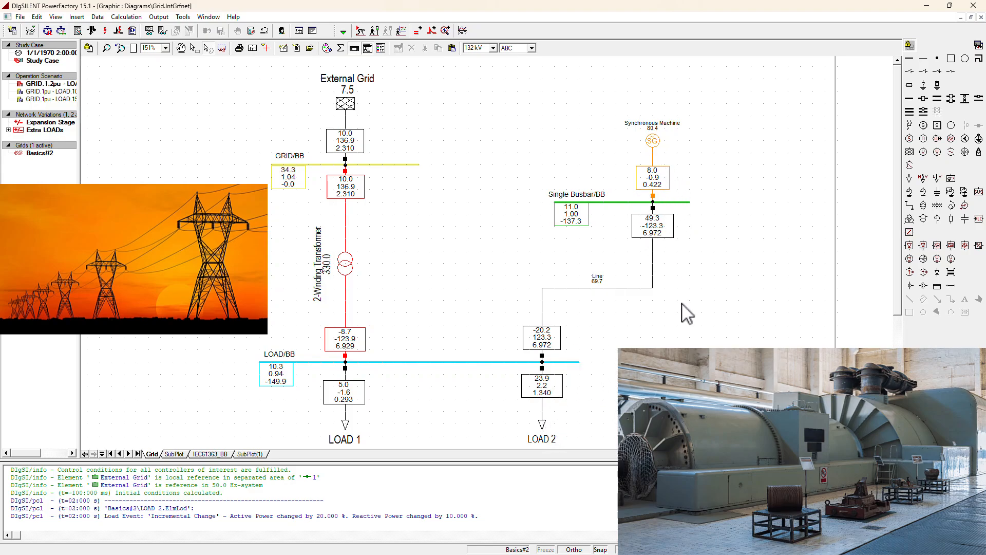
pyautogui.click(175, 454)
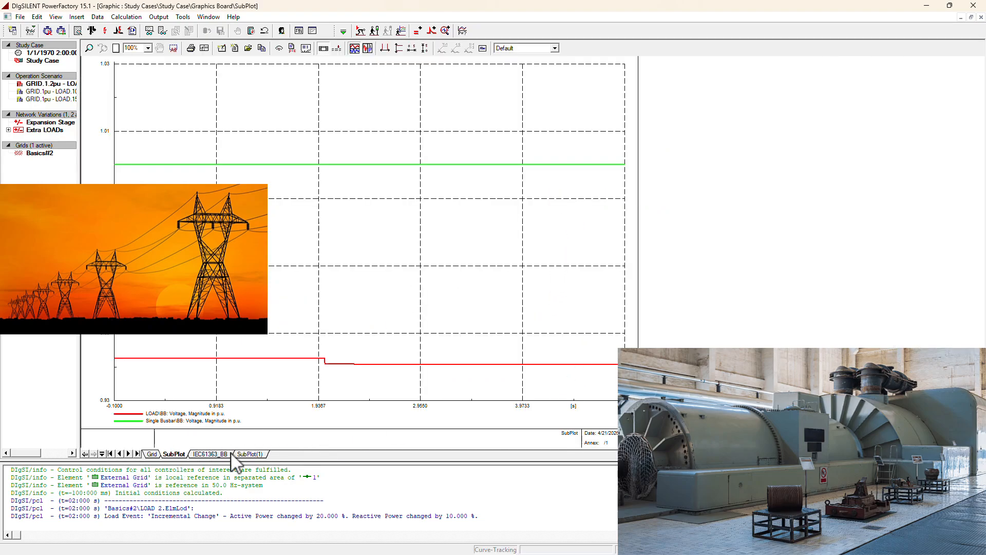
pyautogui.click(249, 454)
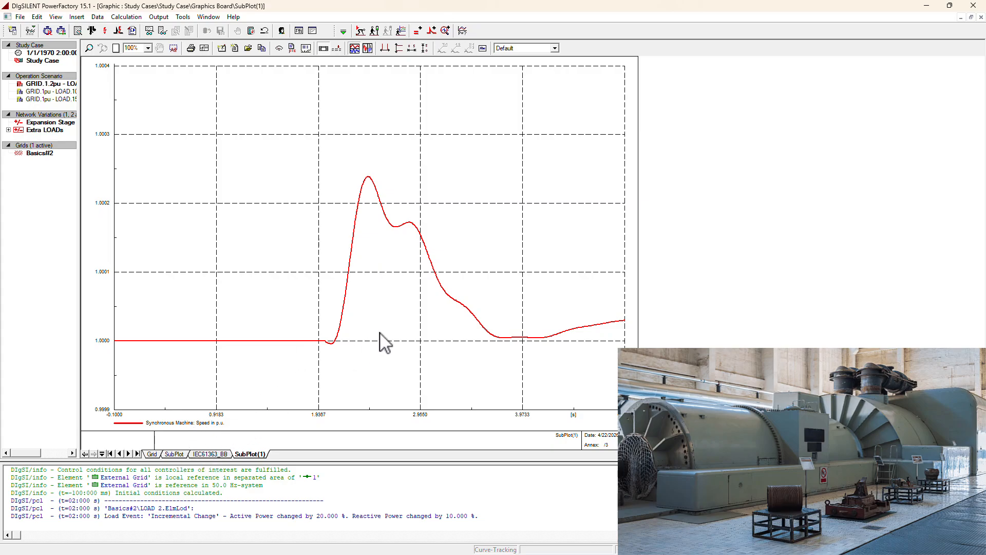
pyautogui.click(205, 454)
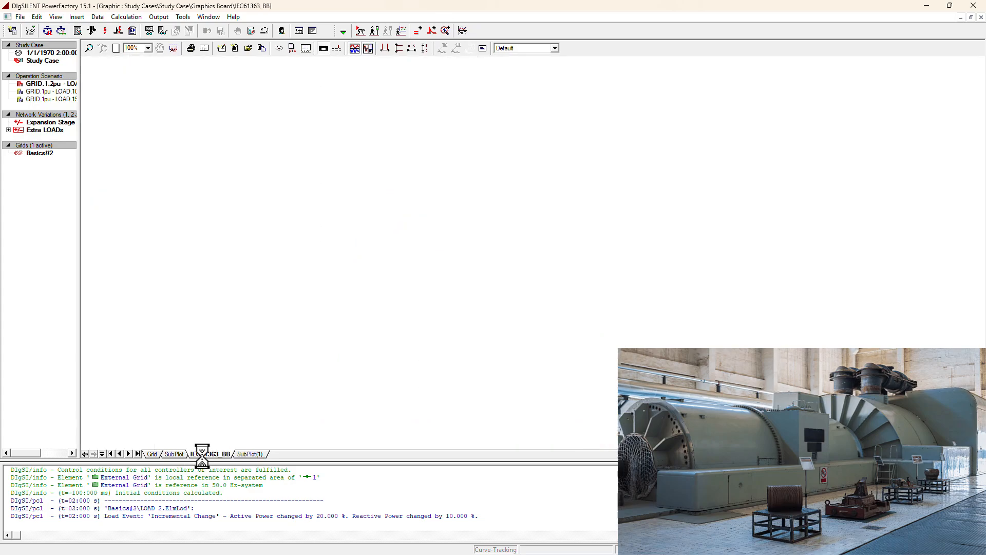
pyautogui.click(175, 455)
pyautogui.click(152, 454)
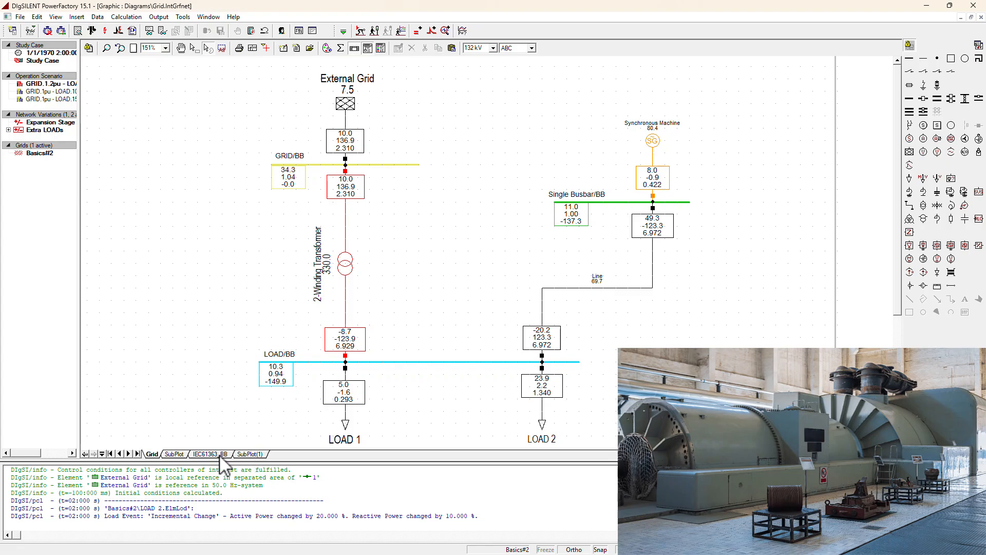
# Examine the synchronous machine's speed curve after the load step against the grid diagram, ending on the diagram.
pyautogui.click(251, 454)
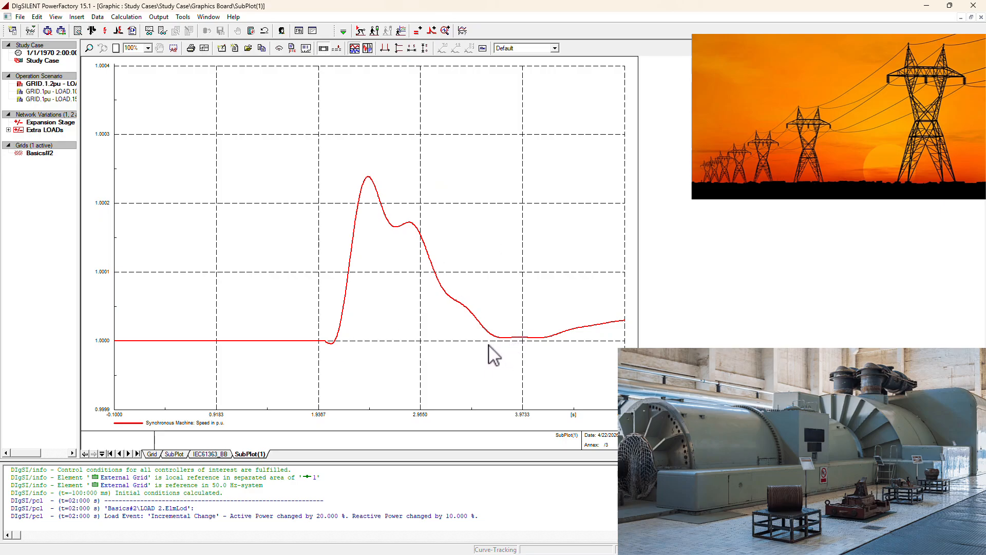
pyautogui.click(152, 454)
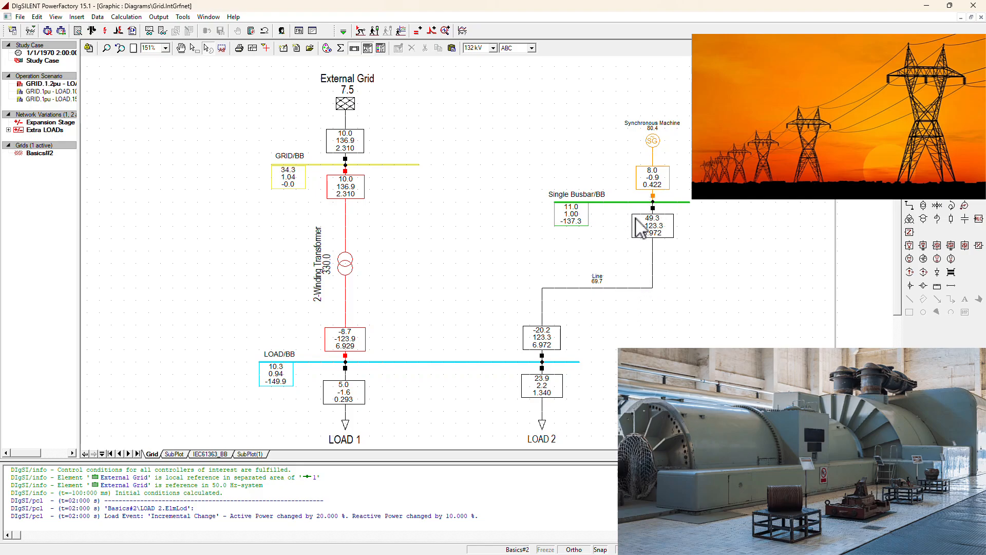
pyautogui.click(251, 454)
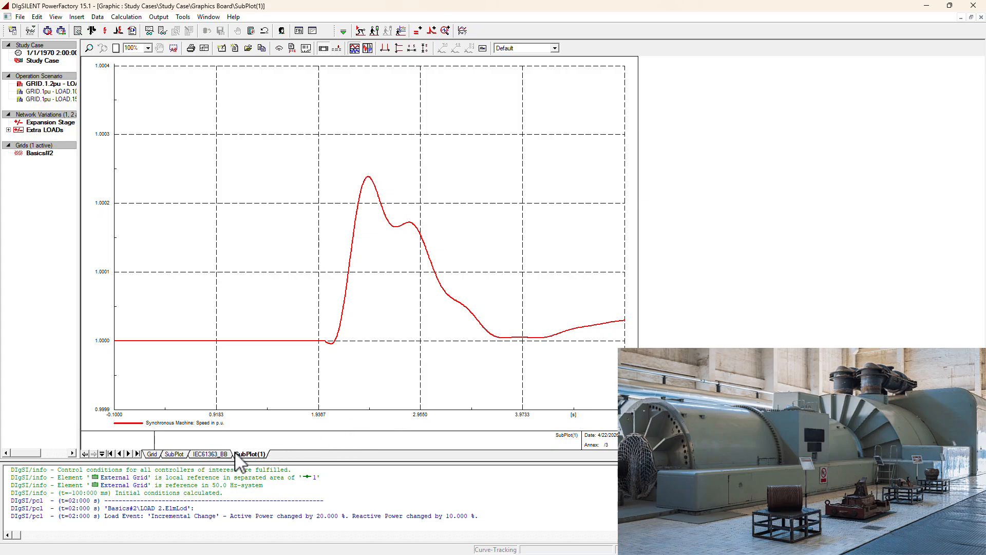
pyautogui.click(152, 455)
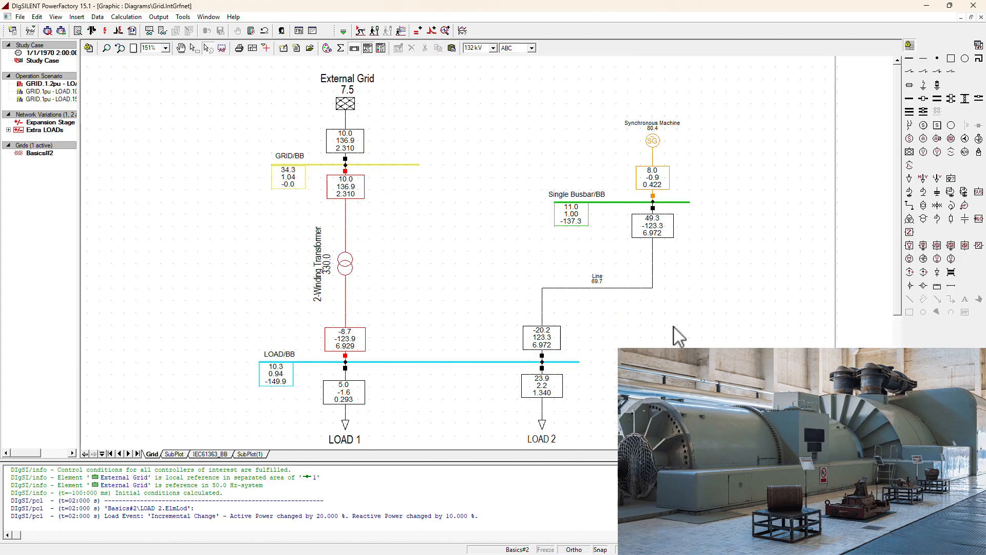